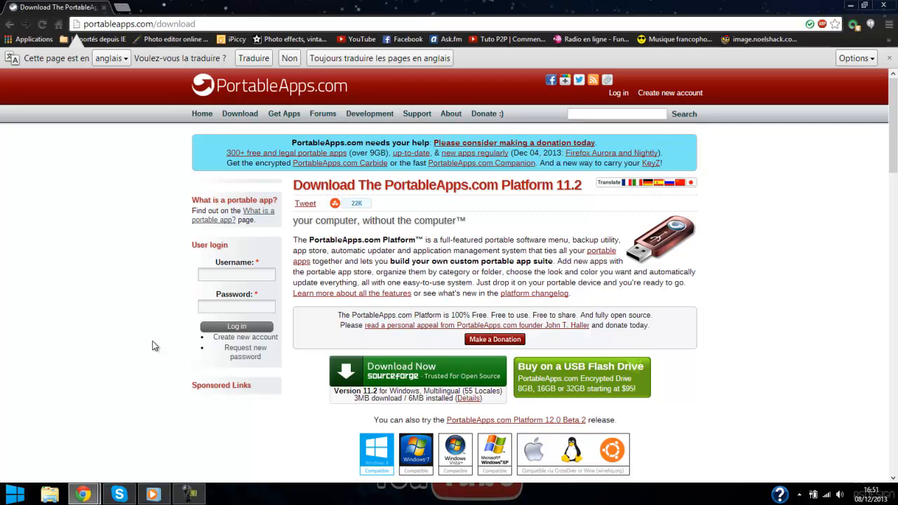
Download PortableApps.com Platform 11.2 from its download page and run the downloaded installer.
click(348, 366)
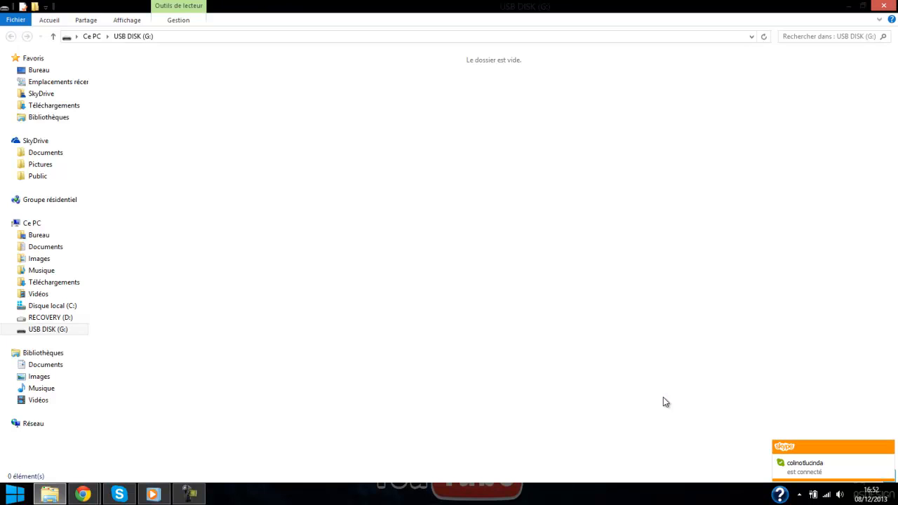
click(883, 6)
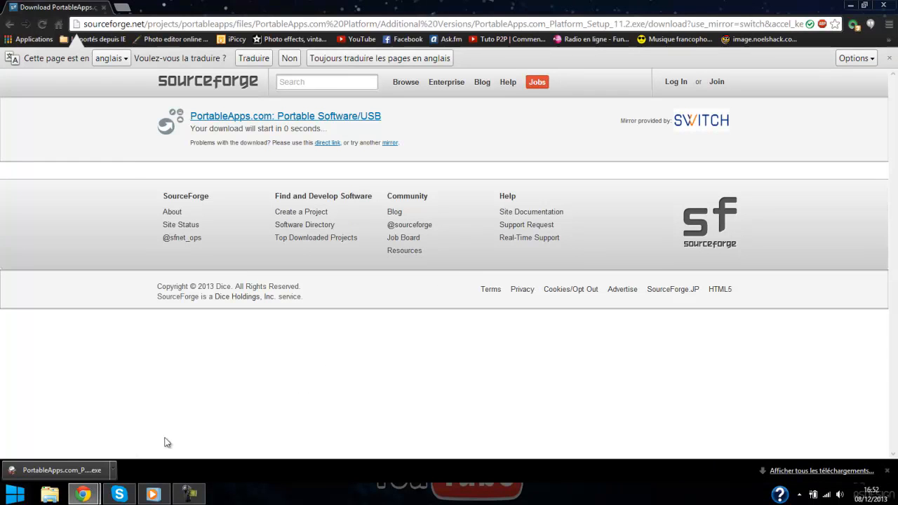
click(56, 470)
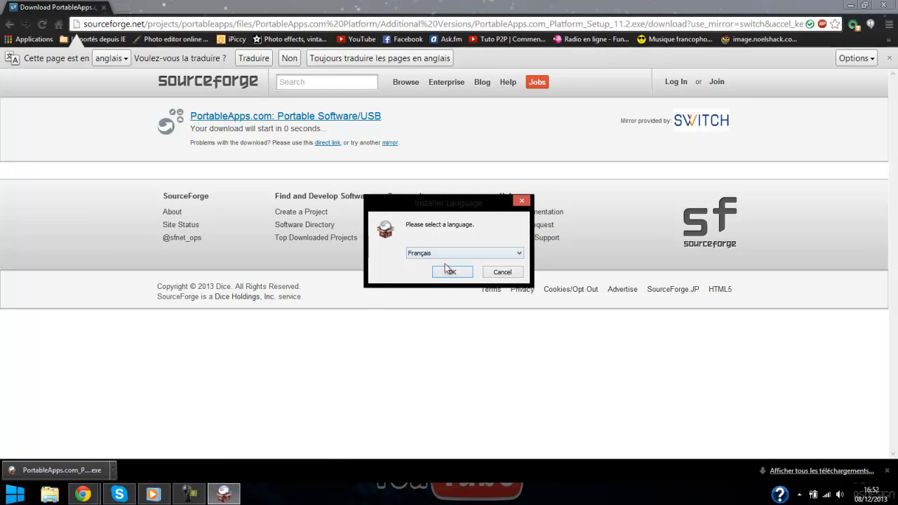
Set the installer language to Français, pass the welcome page and accept the user licence.
click(452, 277)
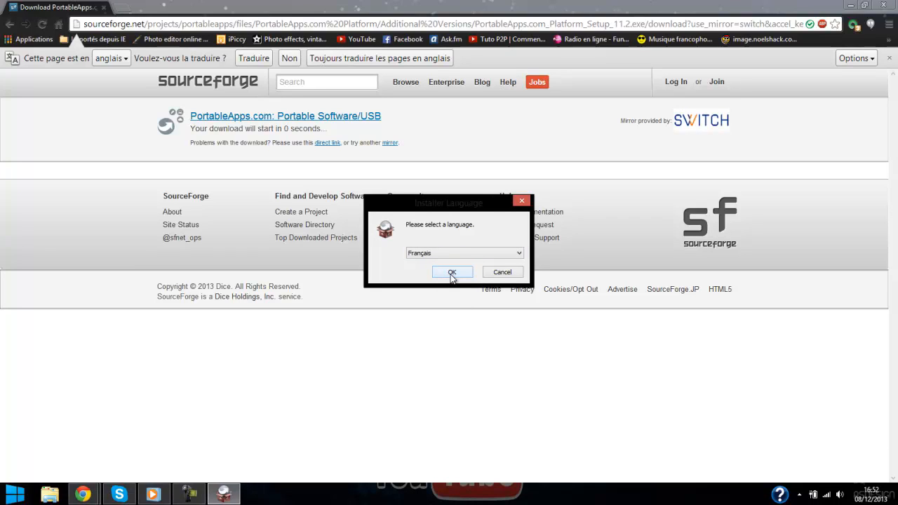
click(422, 256)
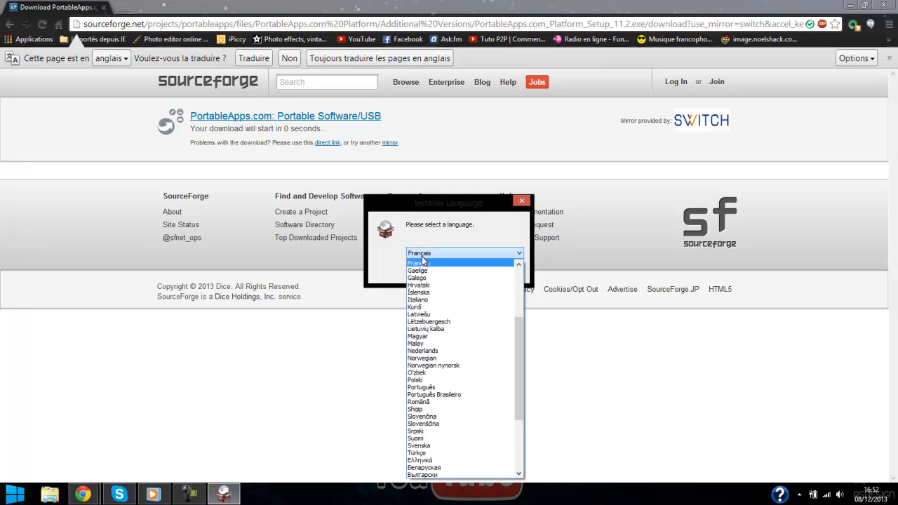
click(422, 261)
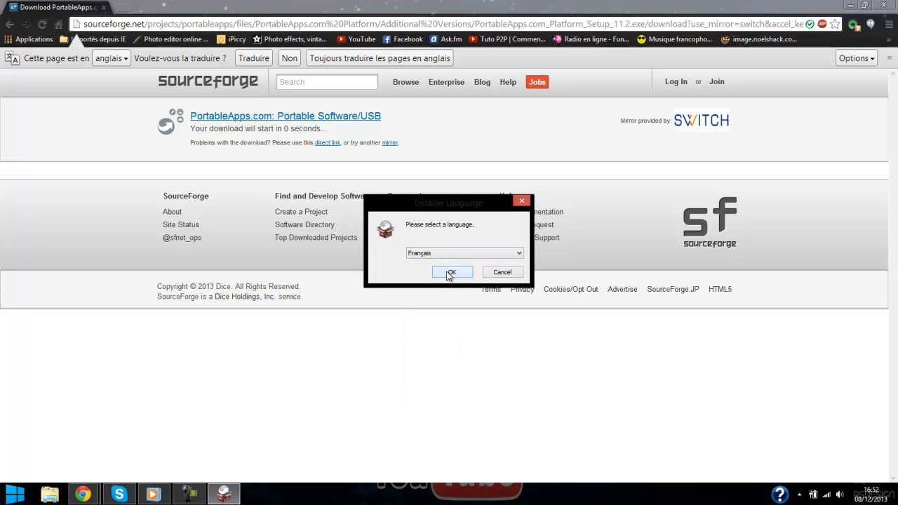
click(451, 272)
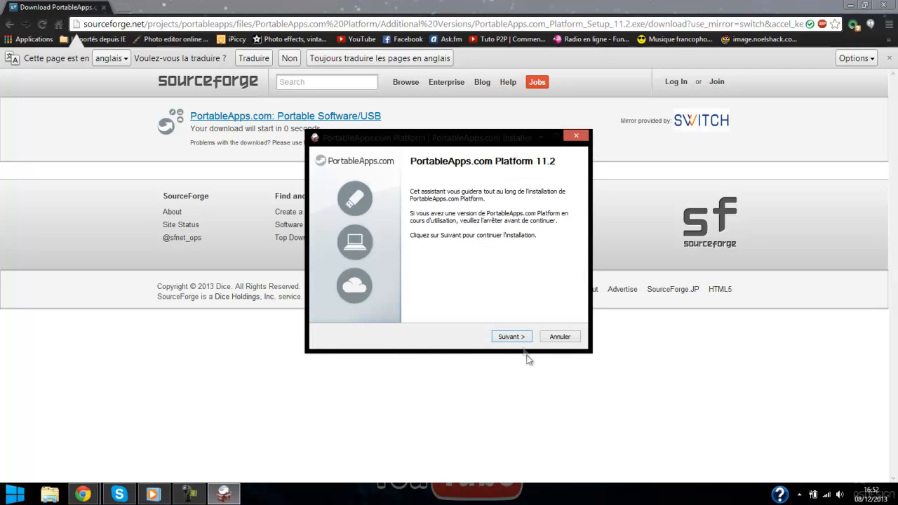
click(511, 337)
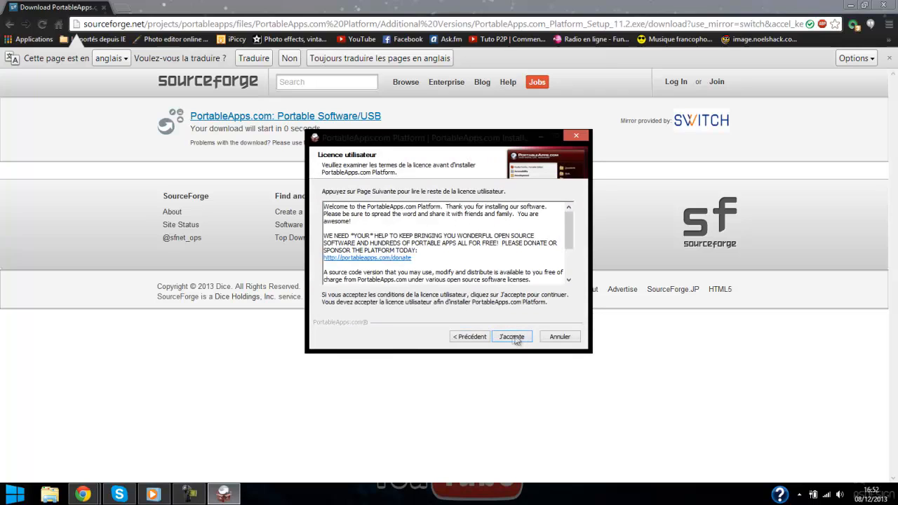
click(512, 337)
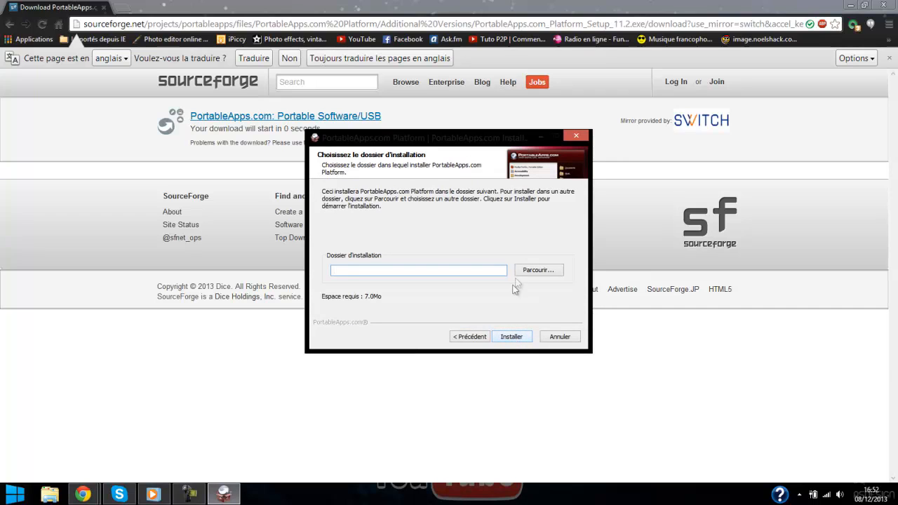
Choose the USB drive G:\ as the installation folder for the platform.
click(537, 272)
mouse_move(531, 214)
mouse_down()
mouse_move(532, 265)
mouse_move(531, 223)
mouse_up()
click(382, 238)
scroll(449, 242, down, 4)
scroll(463, 242, up, 1)
click(403, 224)
click(485, 316)
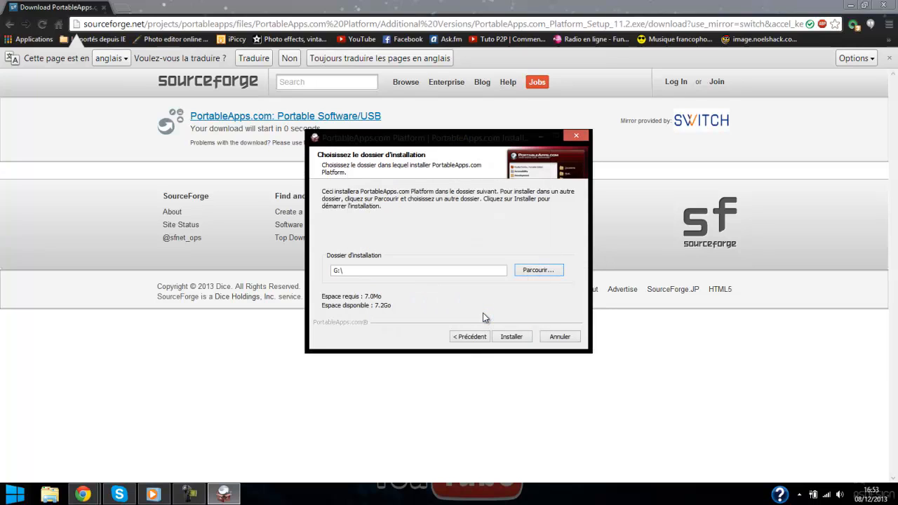
Install the platform and close the wizard with the option to launch PortableApps.com Platform turned off.
click(520, 338)
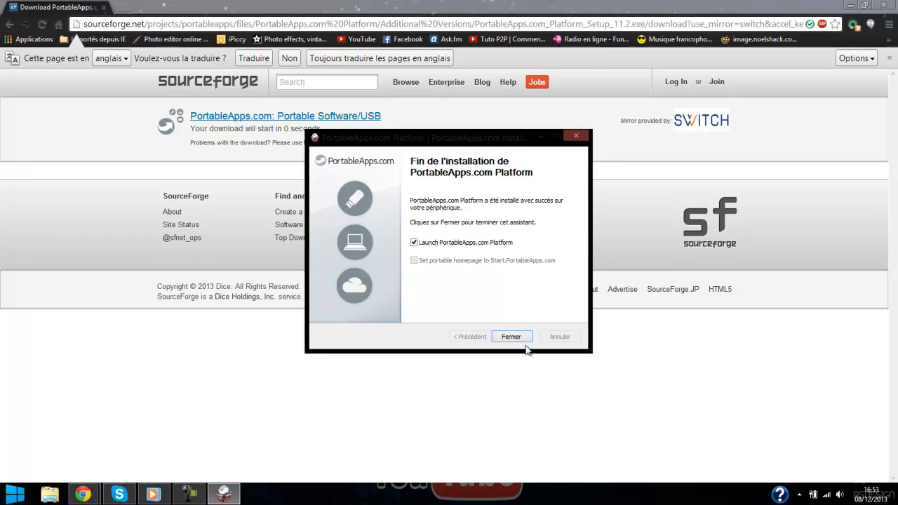
click(414, 243)
click(512, 337)
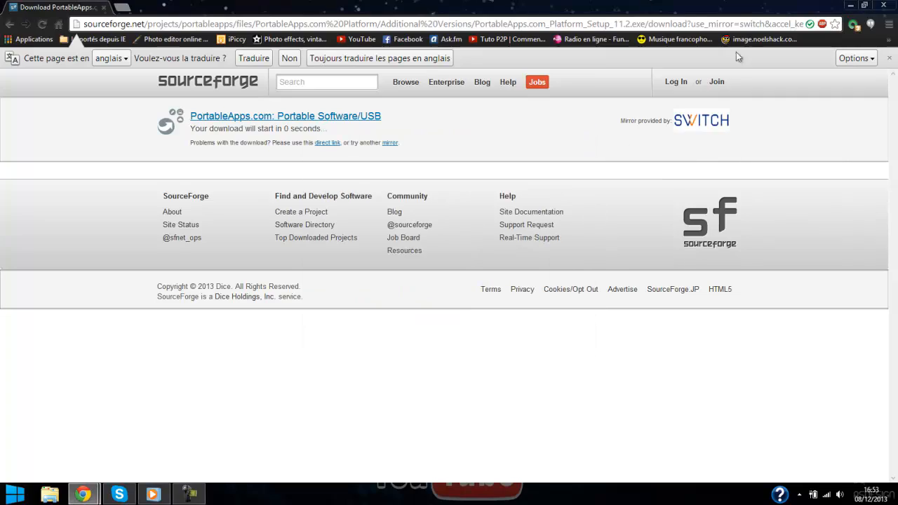
Minimize the browser and open the USB DISK (G:) drive in File Explorer.
click(850, 5)
double_click(16, 21)
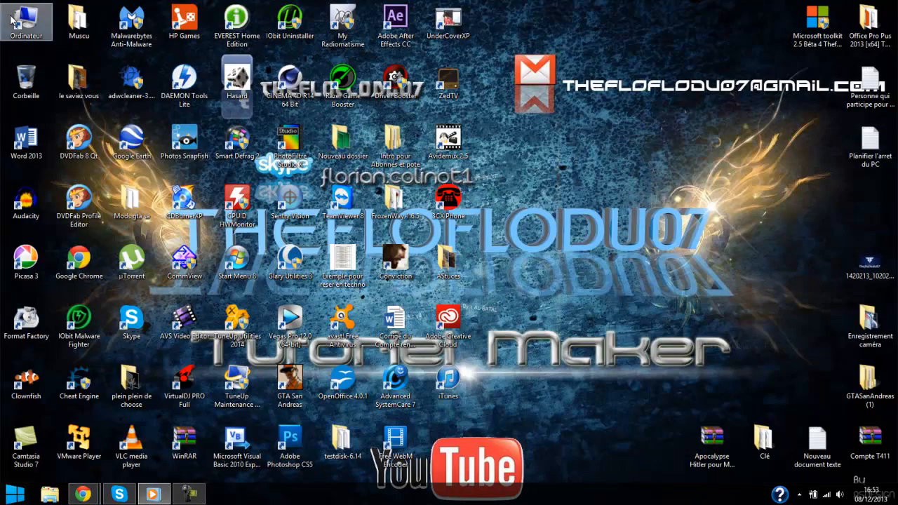
click(713, 167)
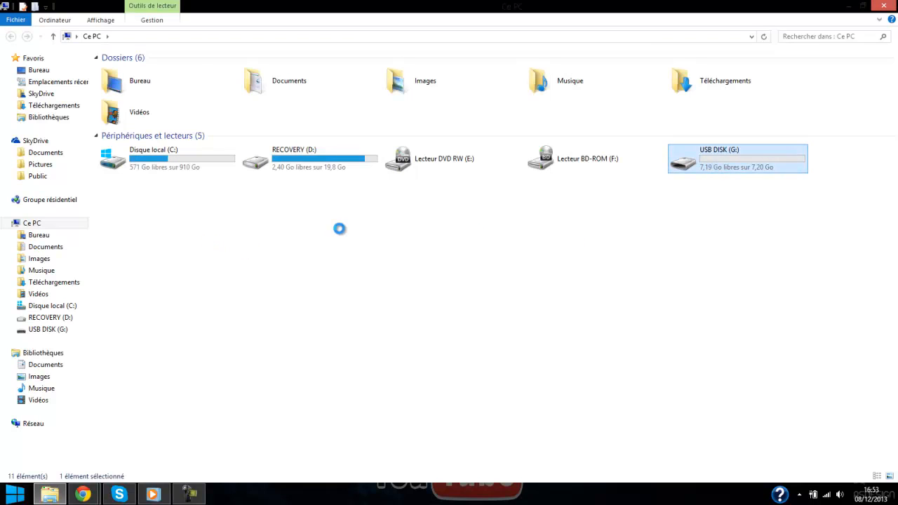
double_click(684, 163)
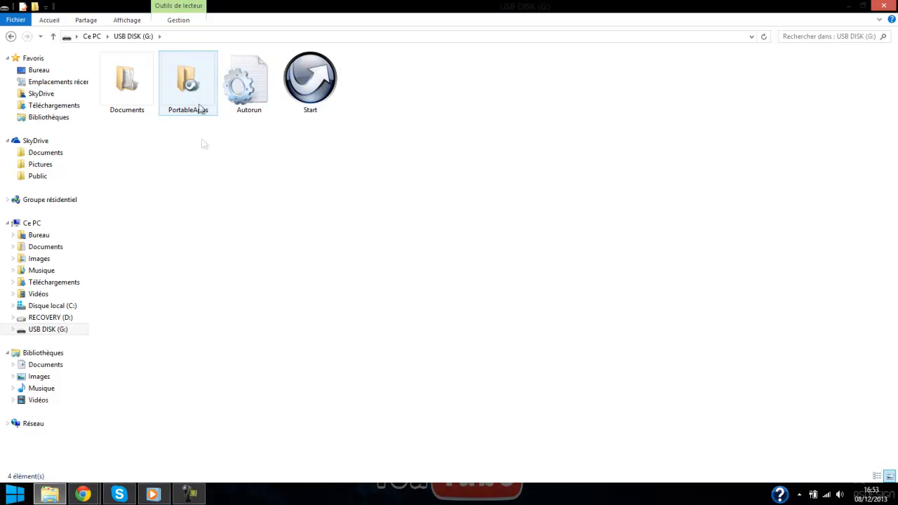
Delete the Autorun file from the USB drive and confirm the deletion.
right_click(243, 91)
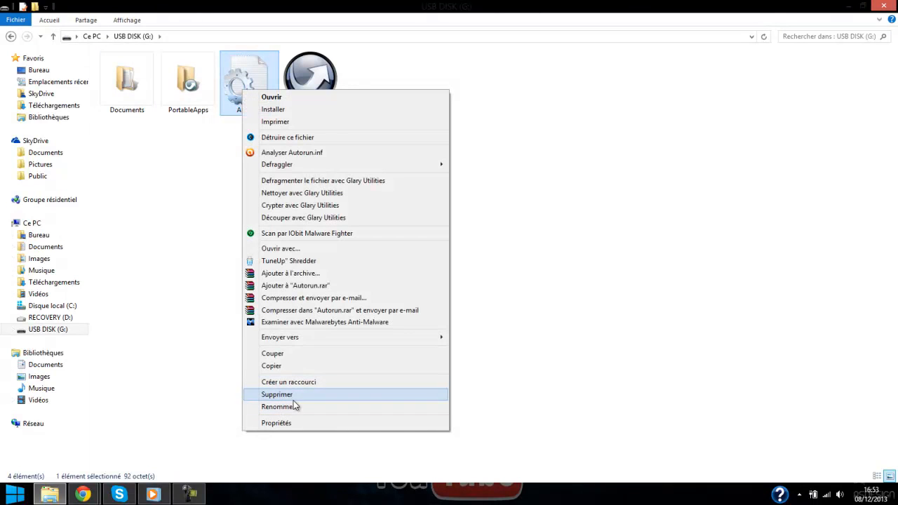
click(293, 396)
click(482, 294)
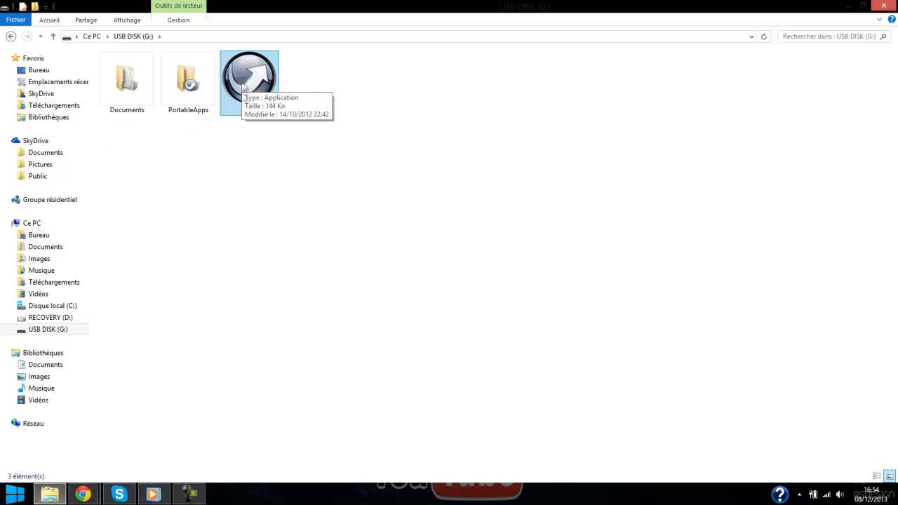
Launch the Start application from the USB drive and dismiss the modified-autorun warning.
double_click(248, 74)
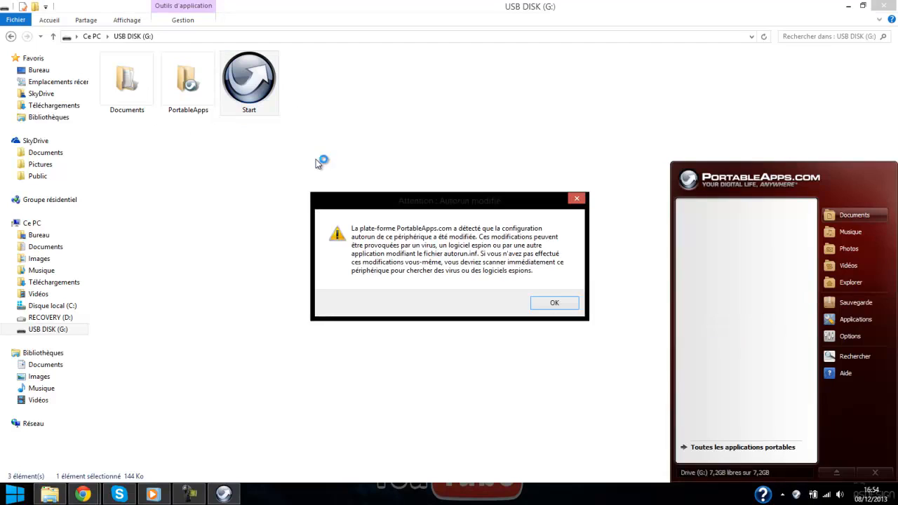
key(Return)
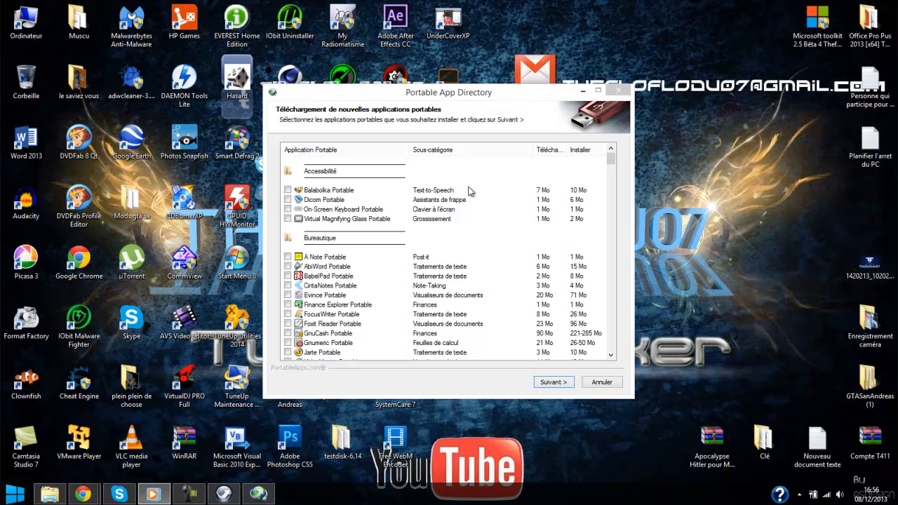
Look through the portable app directory, from accessibility and office software to games, security and utilities.
scroll(573, 168, down, 10)
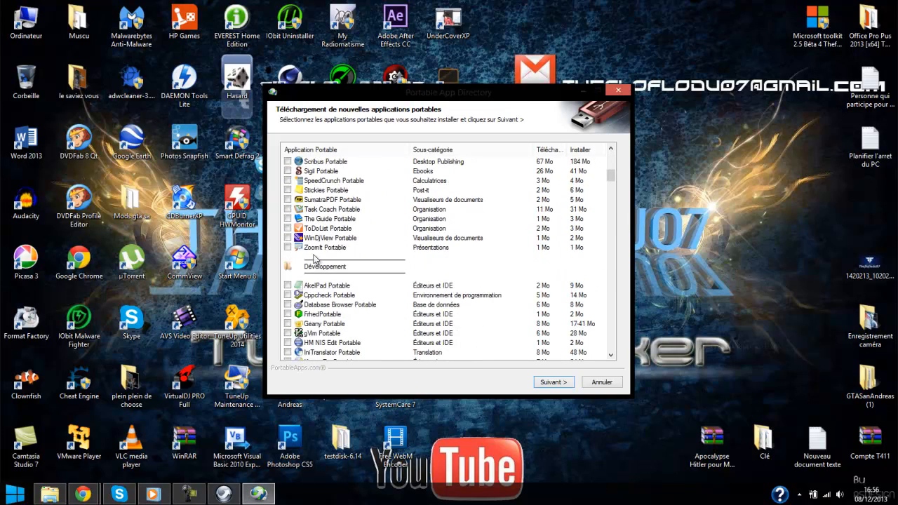
scroll(433, 274, down, 6)
scroll(491, 267, down, 1)
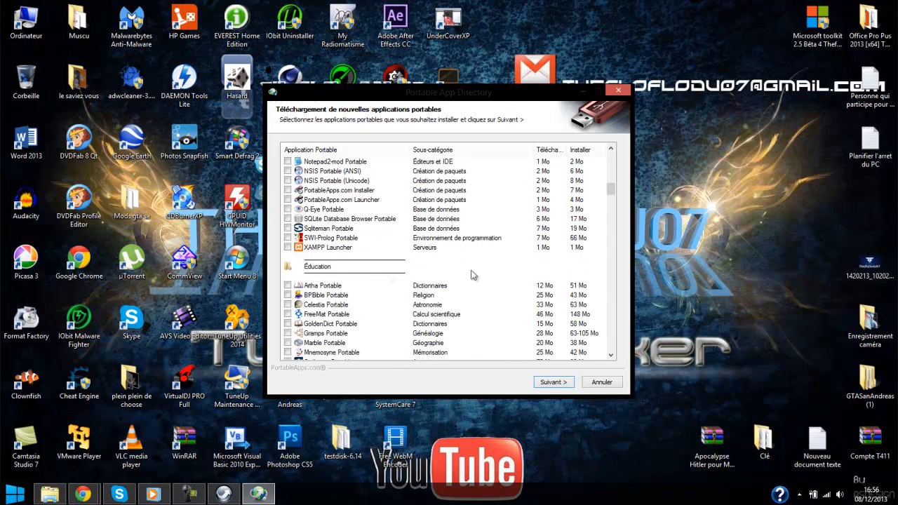
scroll(331, 271, down, 5)
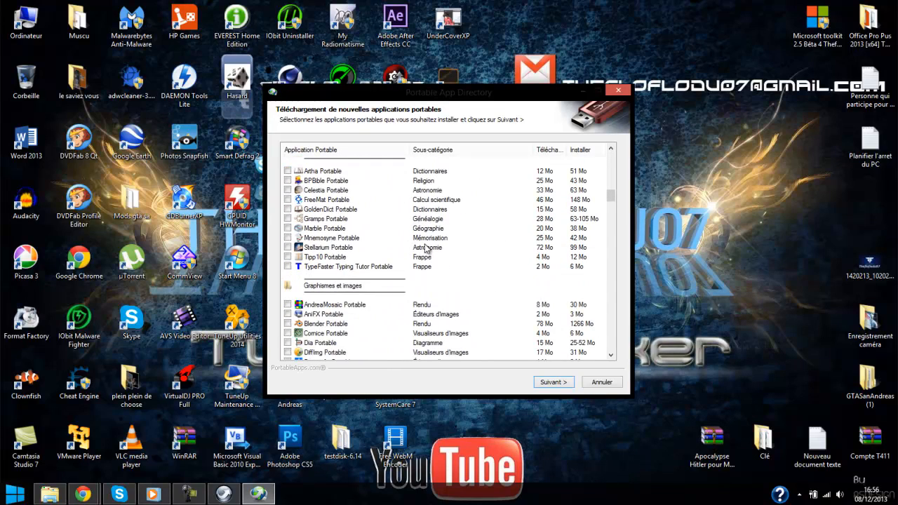
scroll(429, 227, down, 7)
scroll(423, 229, down, 15)
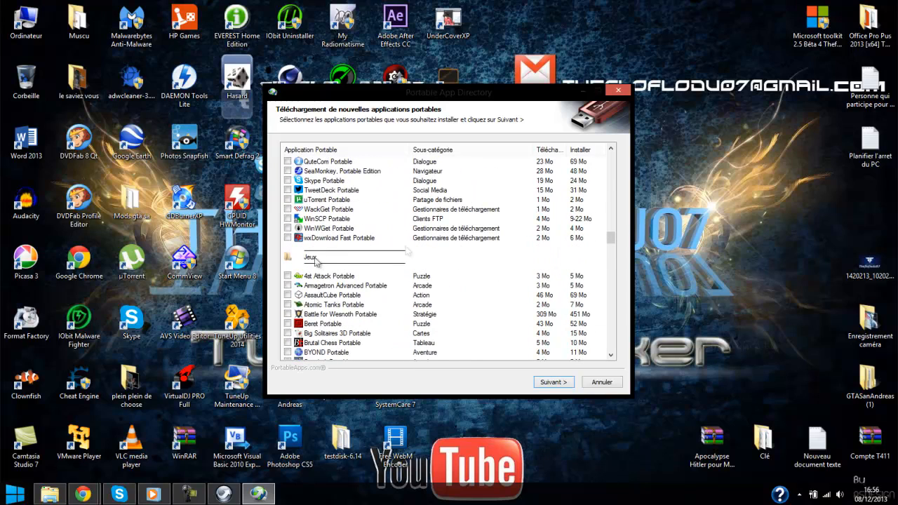
scroll(442, 258, down, 15)
scroll(369, 277, down, 4)
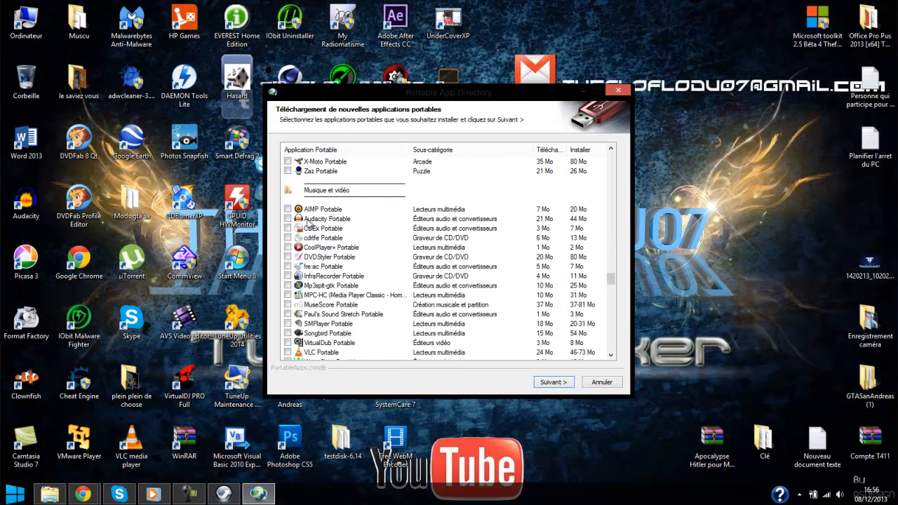
scroll(407, 323, down, 1)
scroll(334, 327, down, 4)
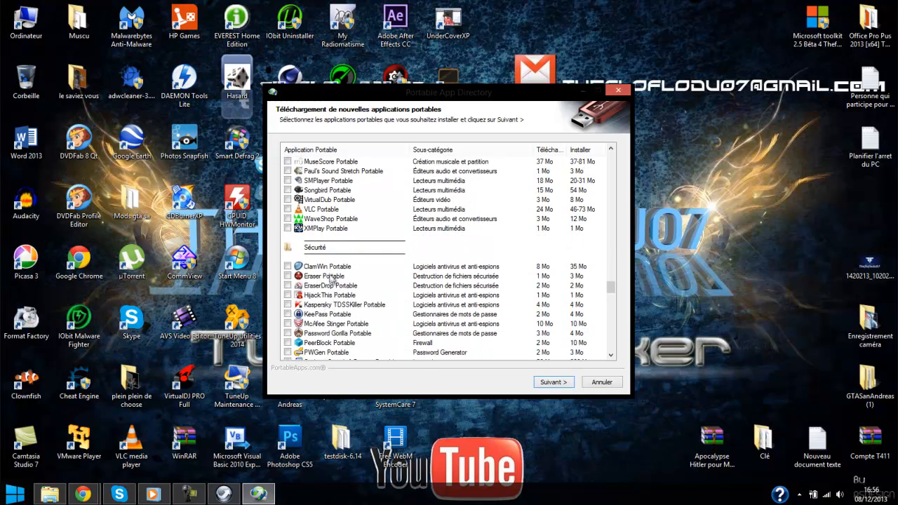
scroll(330, 270, down, 6)
scroll(588, 230, down, 7)
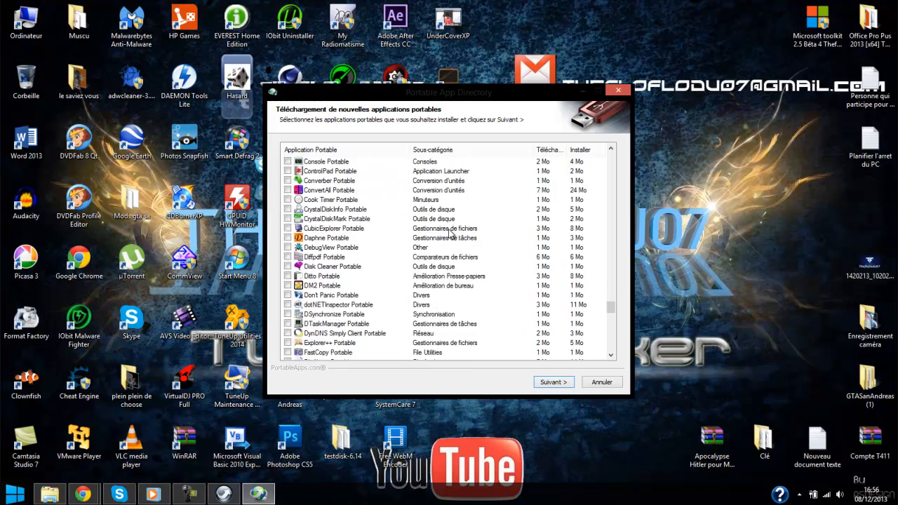
scroll(443, 249, up, 8)
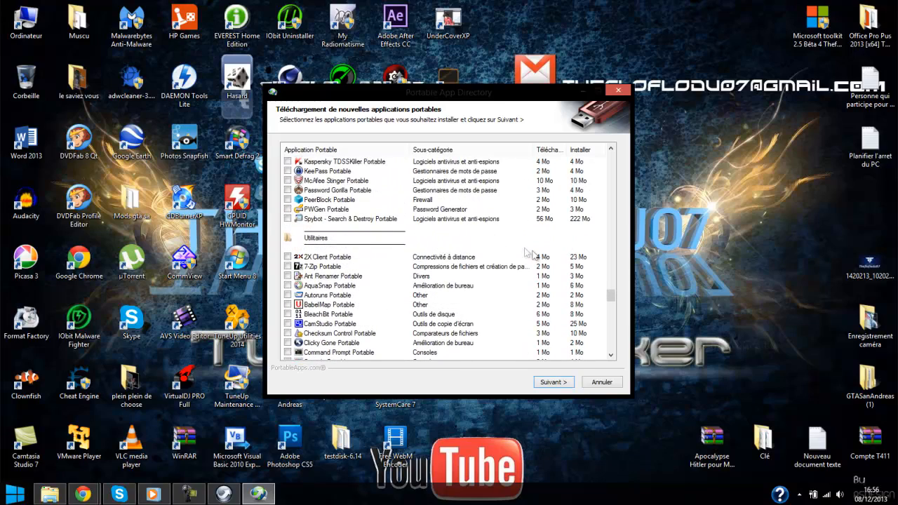
scroll(491, 259, down, 15)
scroll(491, 263, down, 5)
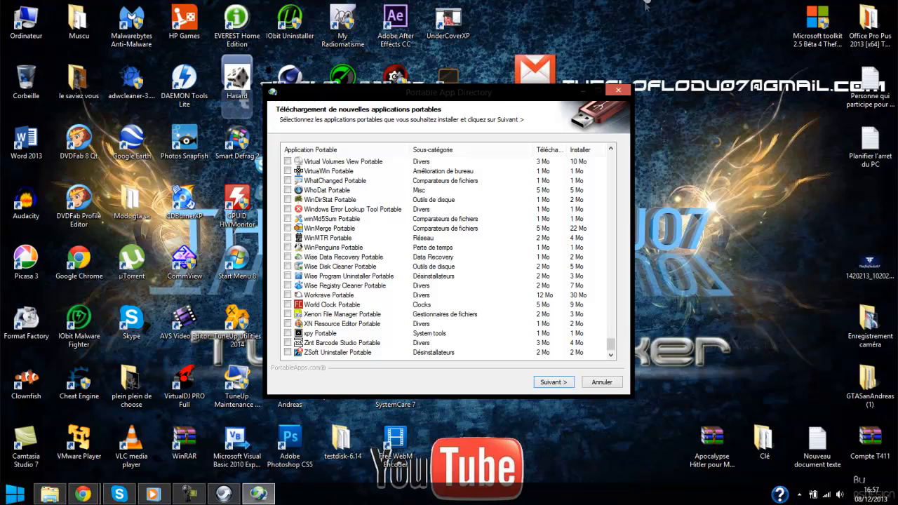
Select Mozilla Firefox, Portable Edition in the Internet category and start its download and installation.
drag(612, 346, 572, 219)
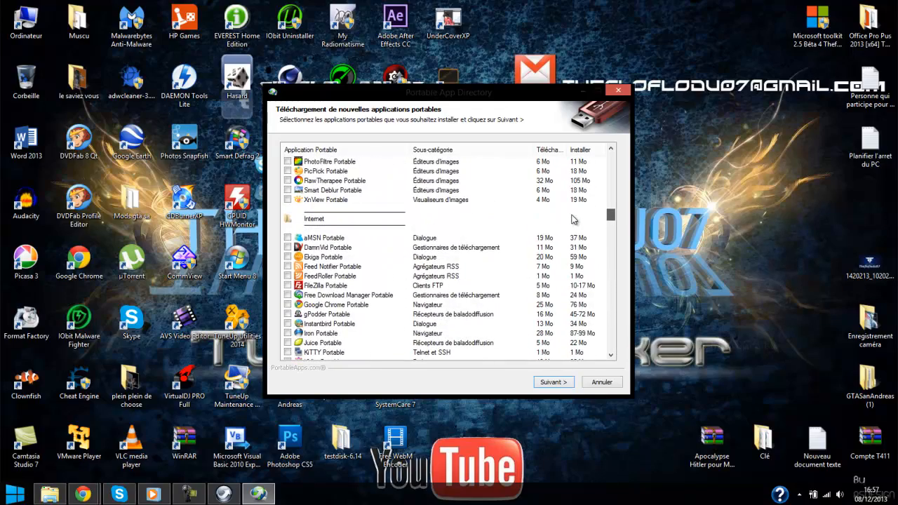
scroll(380, 252, down, 5)
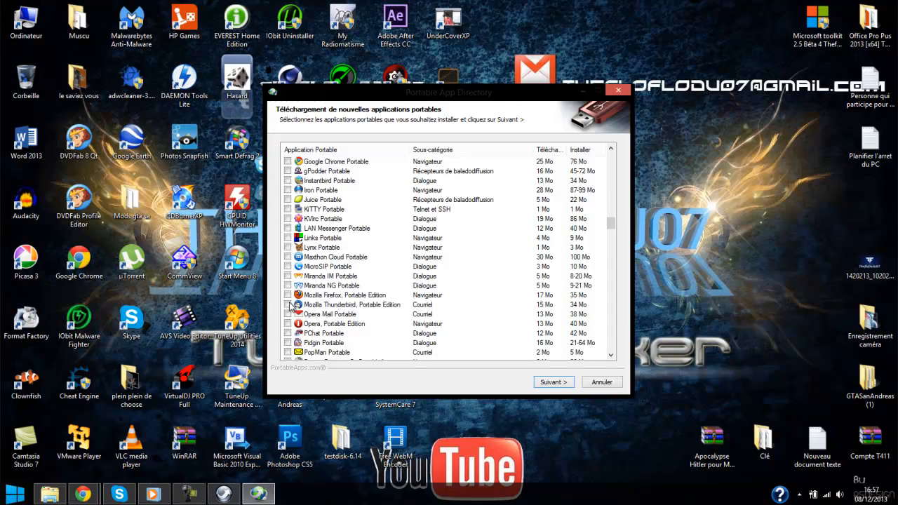
click(288, 295)
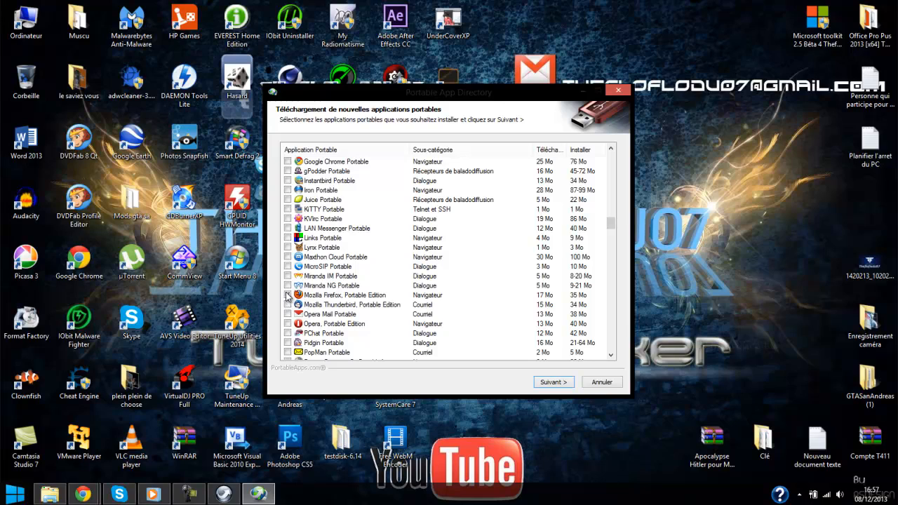
click(545, 387)
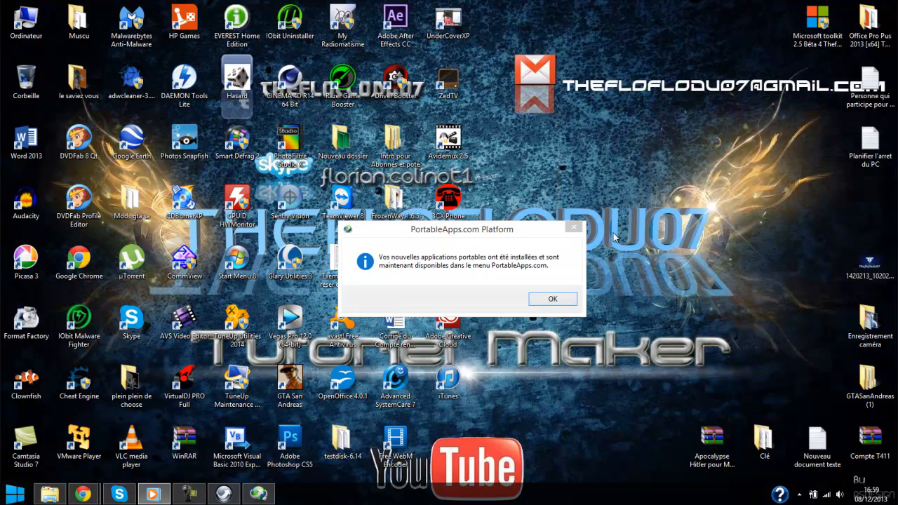
Close the installation notice, bring up the PortableApps.com menu and dismiss the modified-autorun warning.
click(533, 300)
click(224, 495)
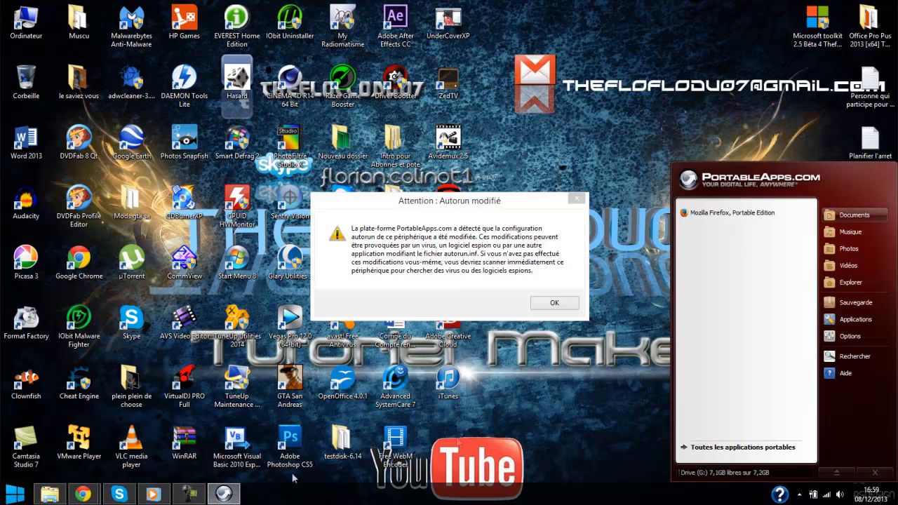
click(554, 302)
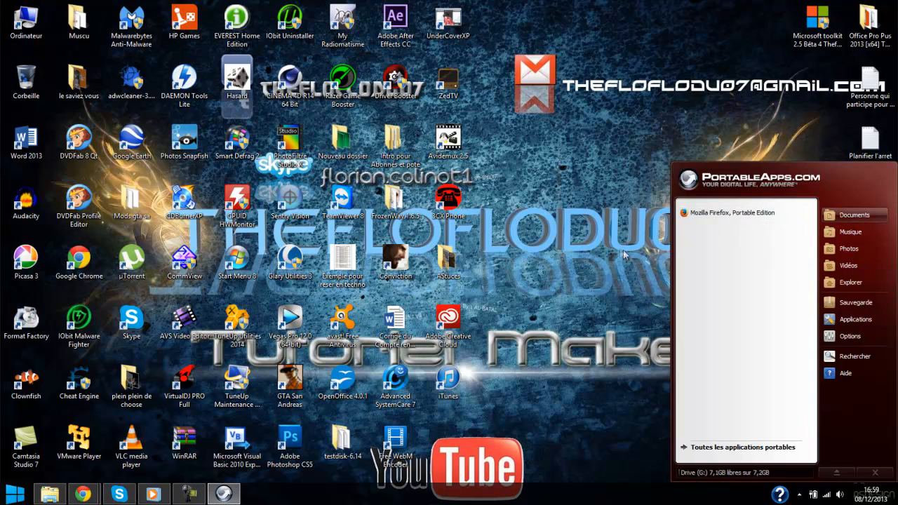
Search the computer's installed programs and files for "mozz", and close the search.
click(3, 494)
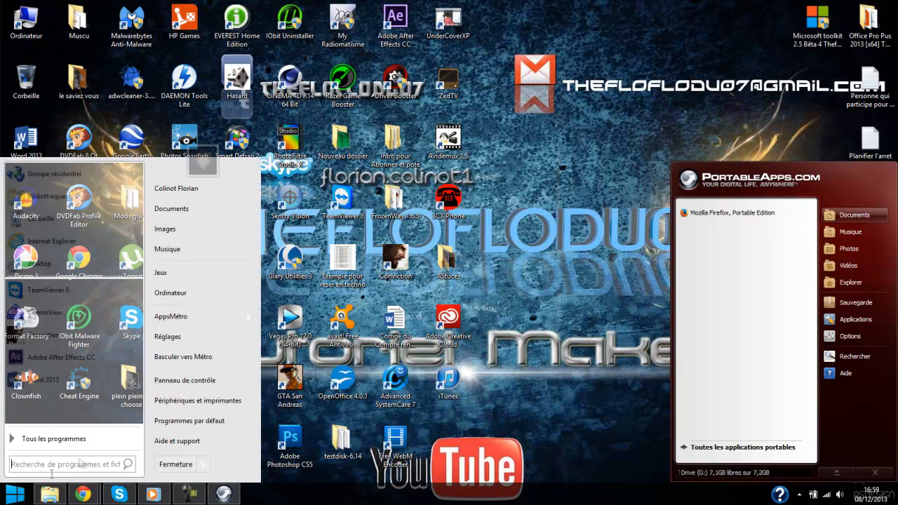
text(mozz)
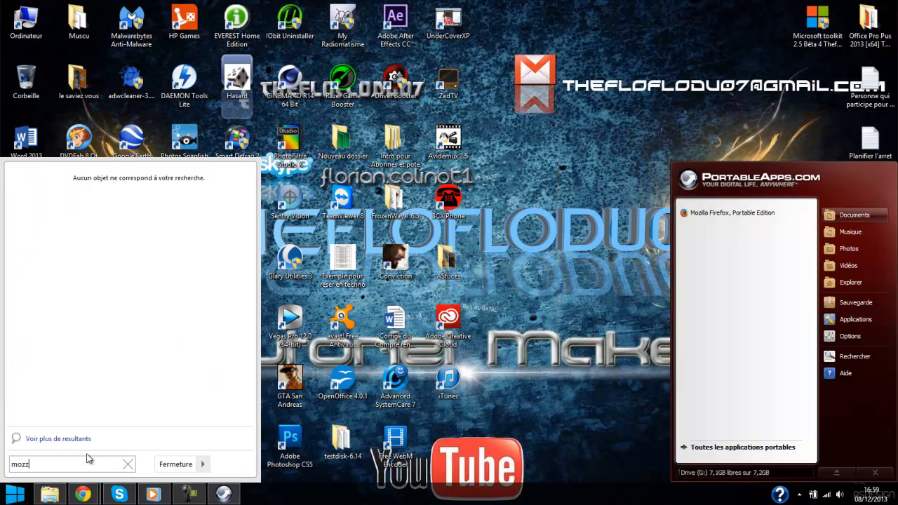
click(535, 133)
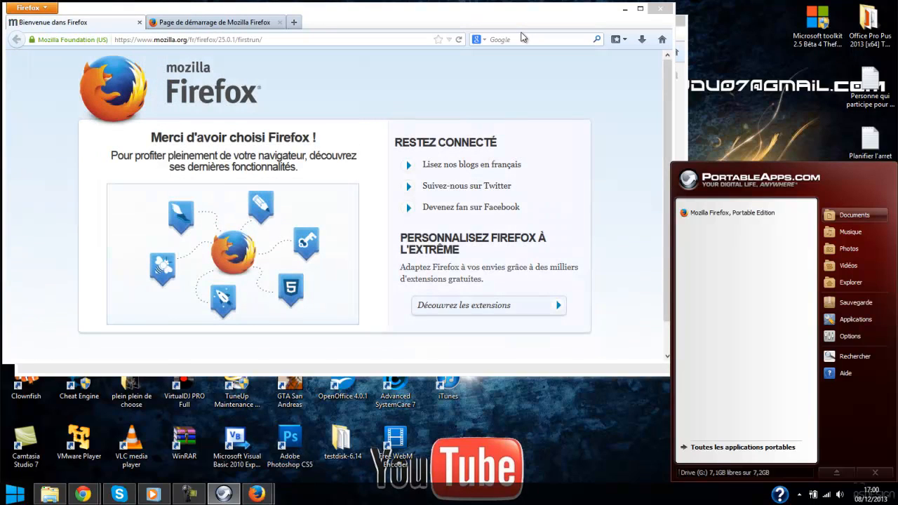
Close Firefox together with its two open tabs, and close the window behind it.
click(660, 8)
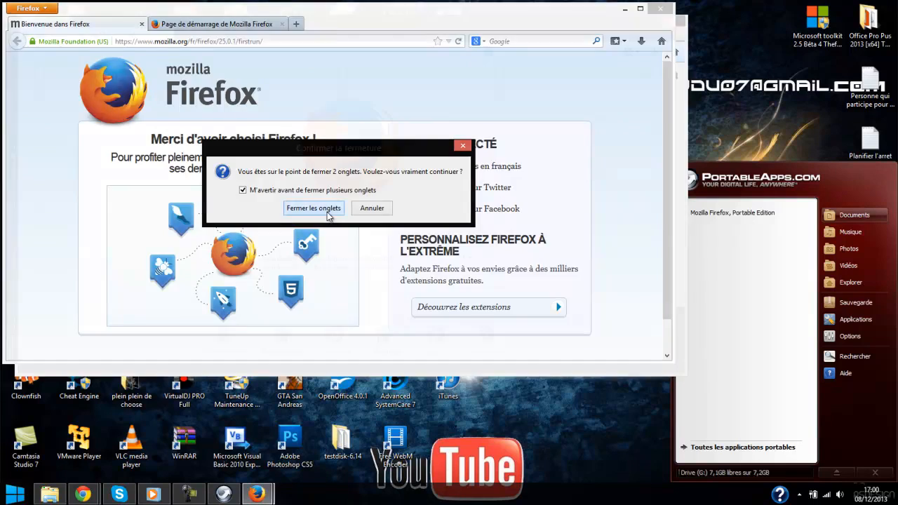
click(326, 212)
click(678, 19)
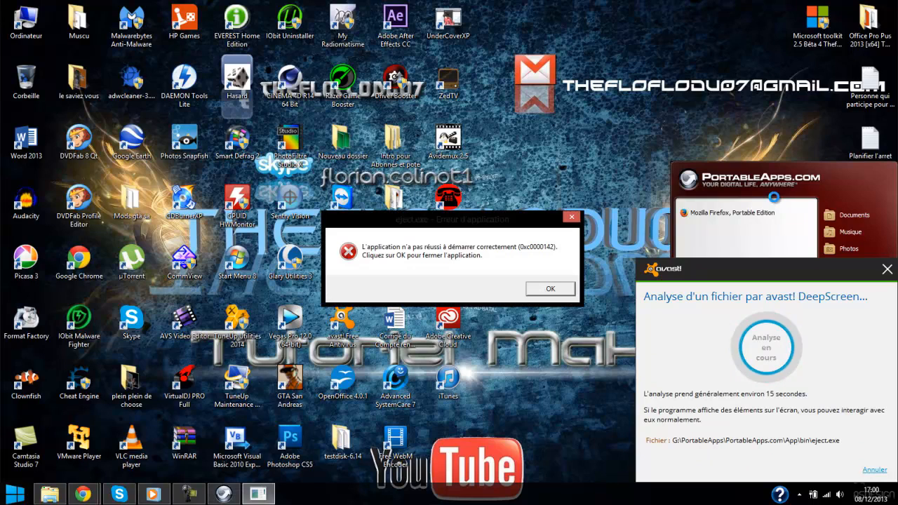
Dismiss the eject.exe application error and close the avast! DeepScreen analysis notice.
click(552, 290)
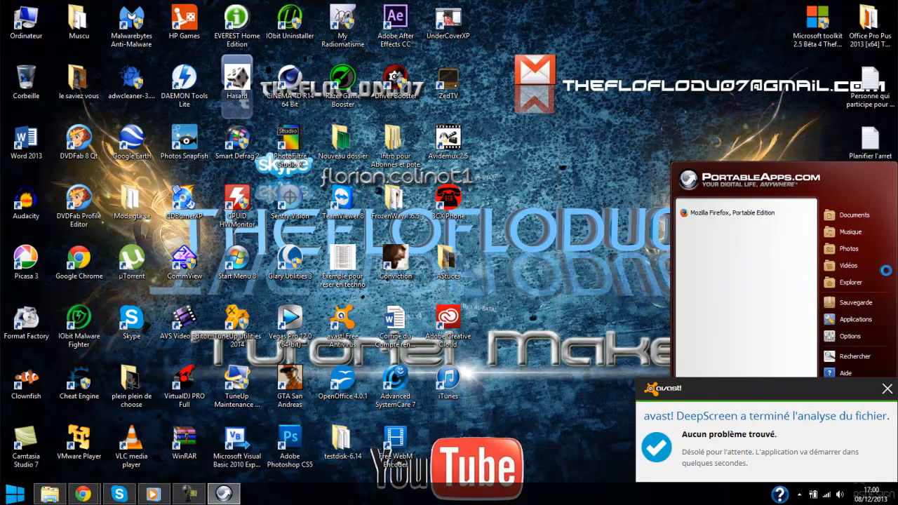
click(888, 388)
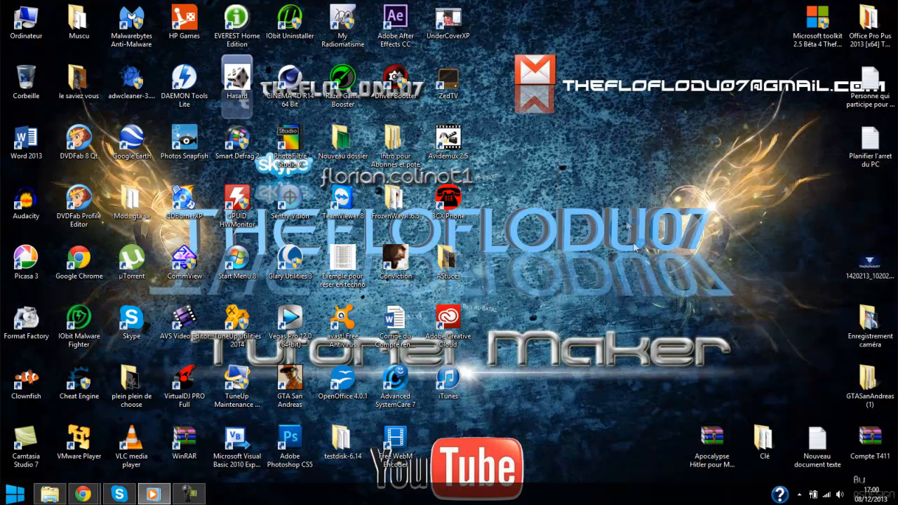
click(799, 494)
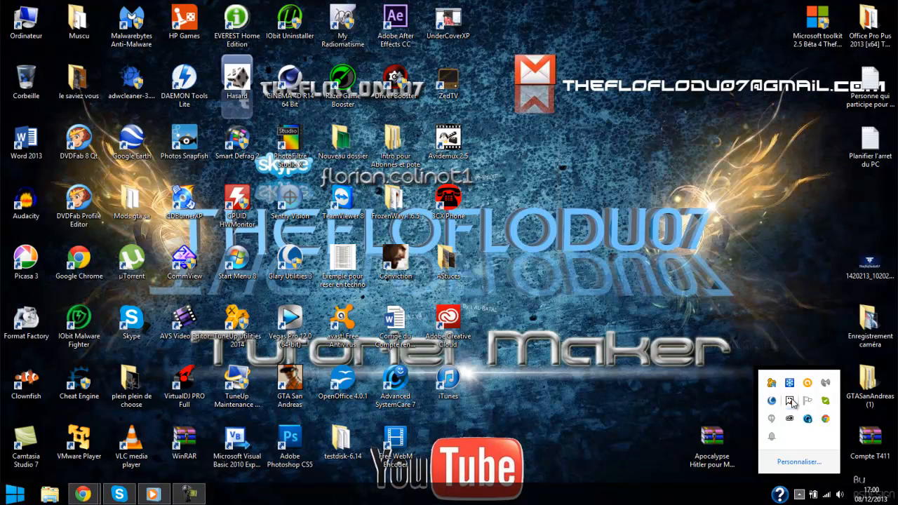
right_click(791, 399)
click(812, 431)
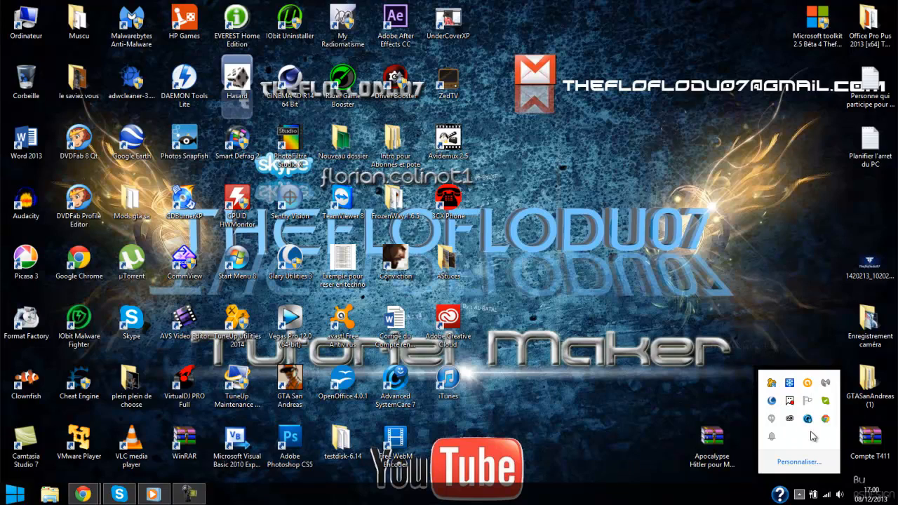